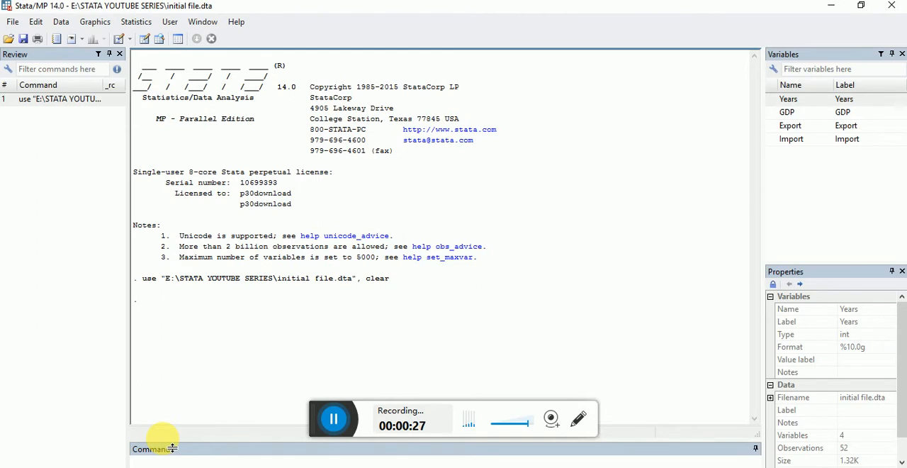
- Start creating a new float variable from an expression and name it Net_Export
left_click(62, 22)
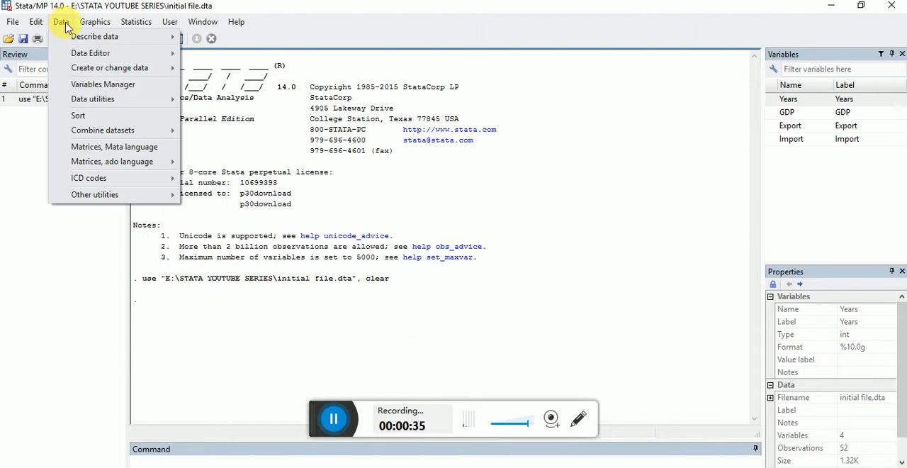
mouse_move(103, 73)
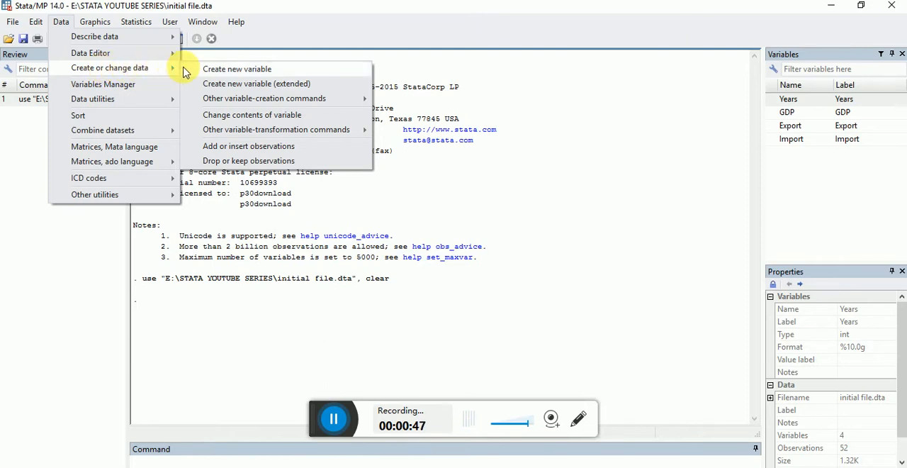
left_click(226, 74)
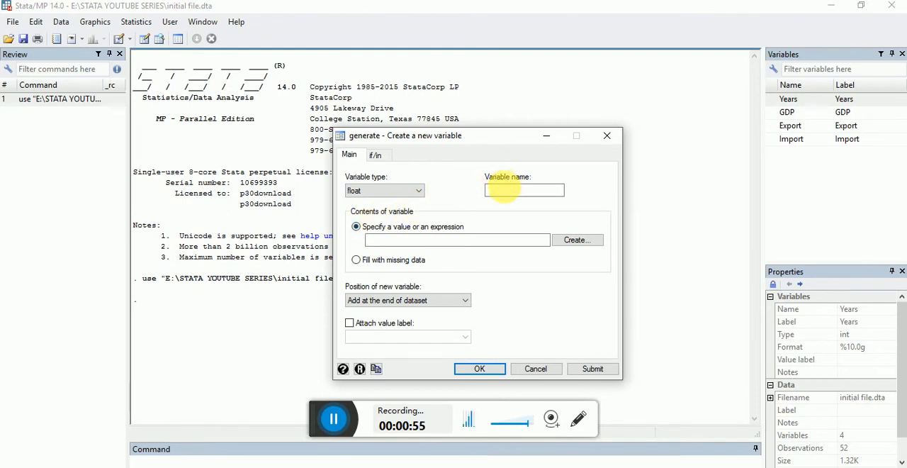
left_click(506, 193)
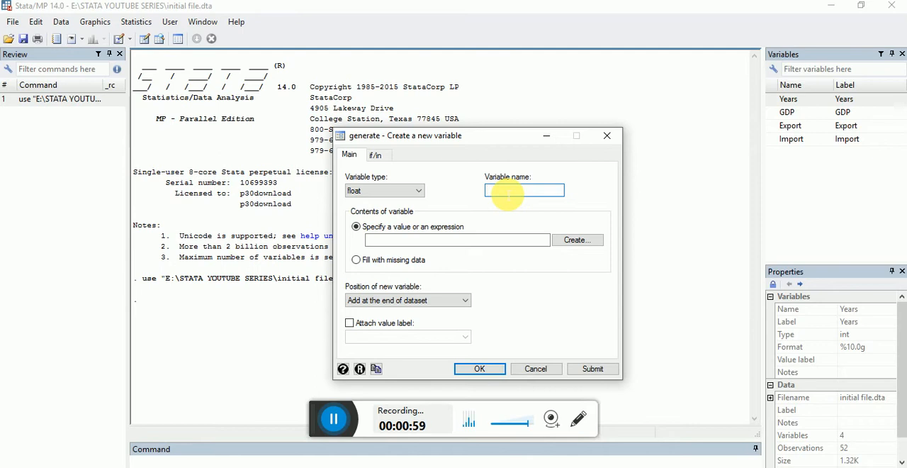
type("Net")
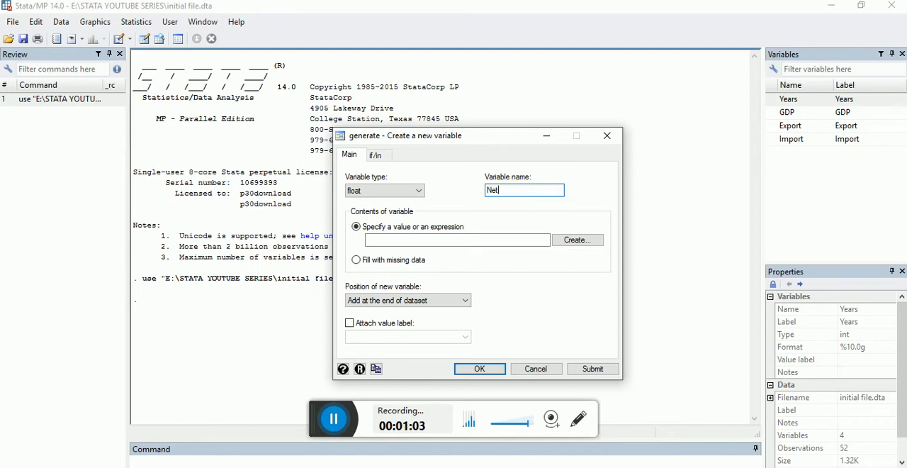
type("_Export")
double_click(497, 189)
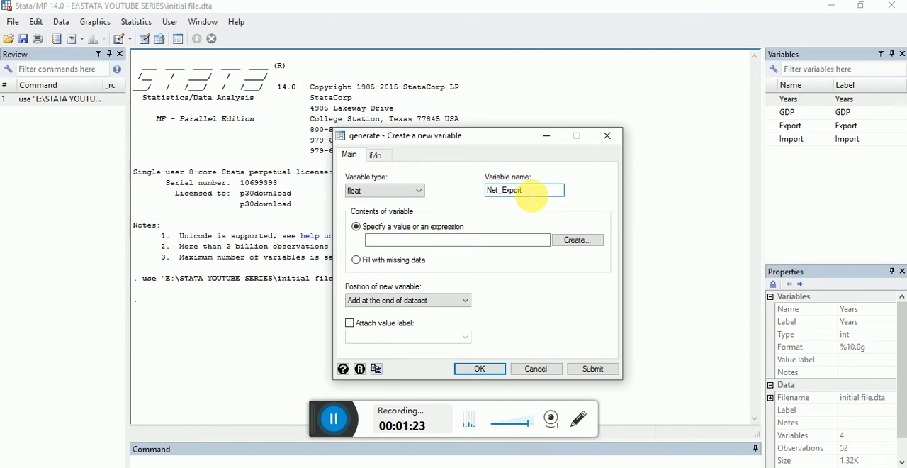
- Set the new variable's contents to the expression Import+Export and generate it
left_click(389, 241)
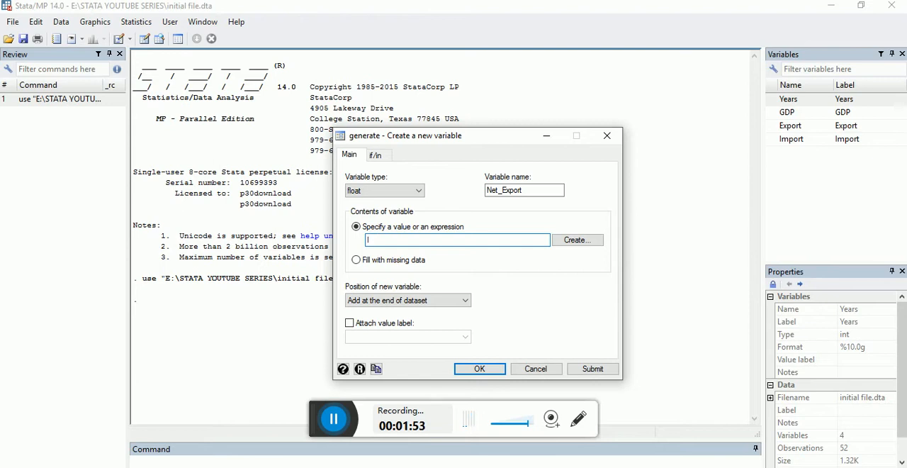
type("mport+Export")
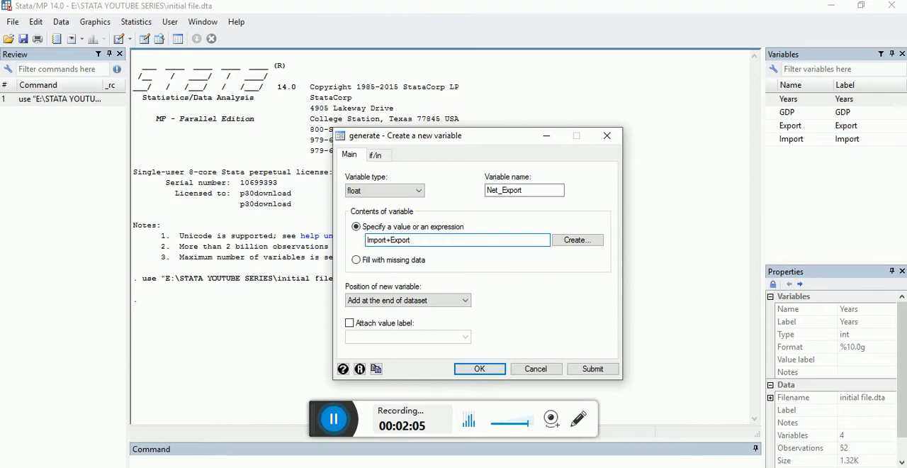
left_click(469, 374)
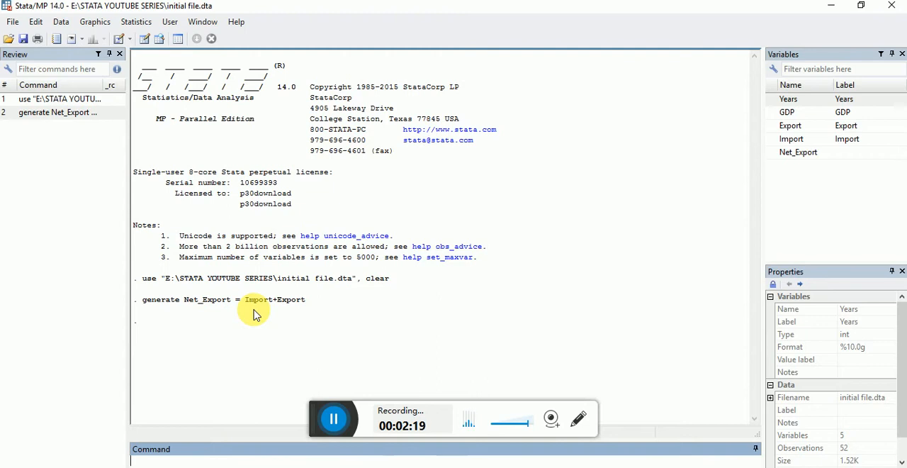
- Check the generated Net_Export column in the Data Editor, then return to the main Stata window
mouse_move(208, 467)
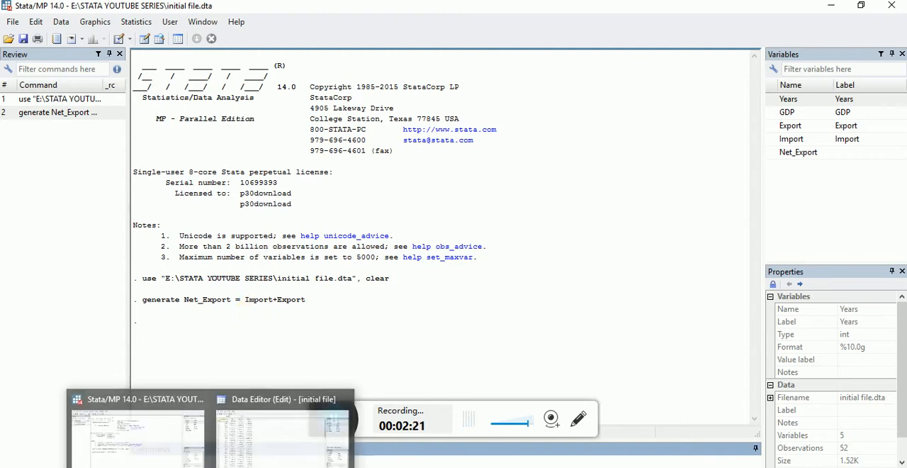
left_click(258, 459)
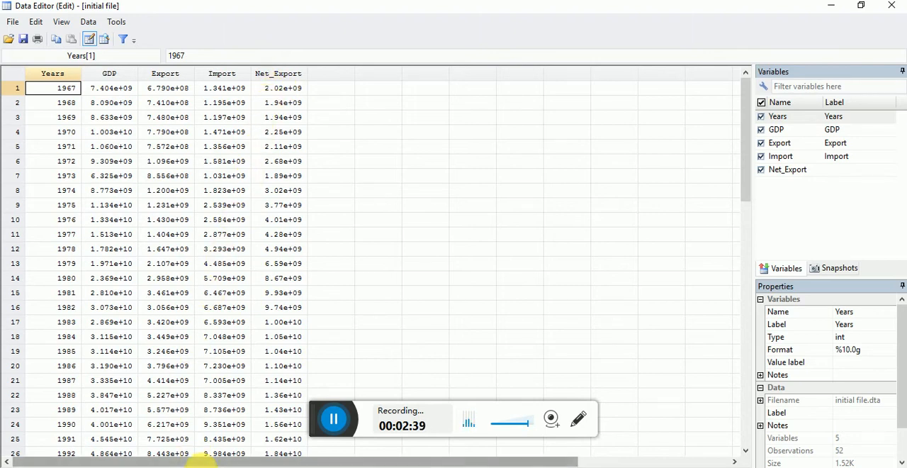
mouse_move(211, 464)
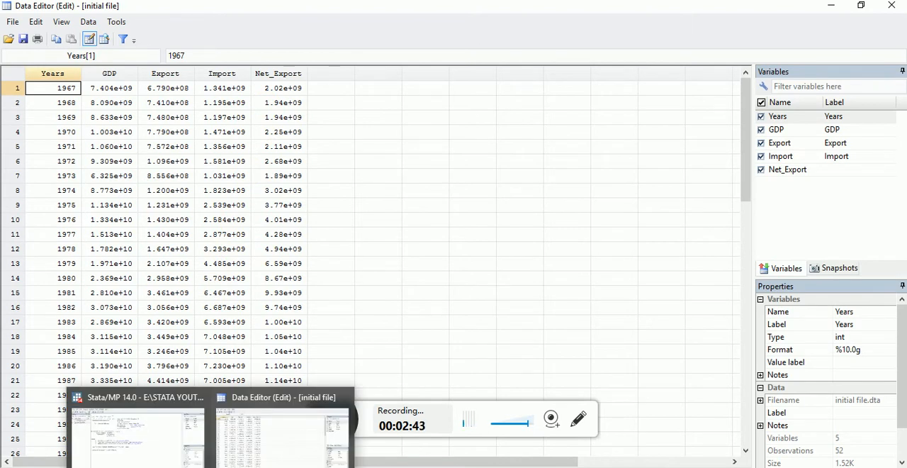
left_click(163, 451)
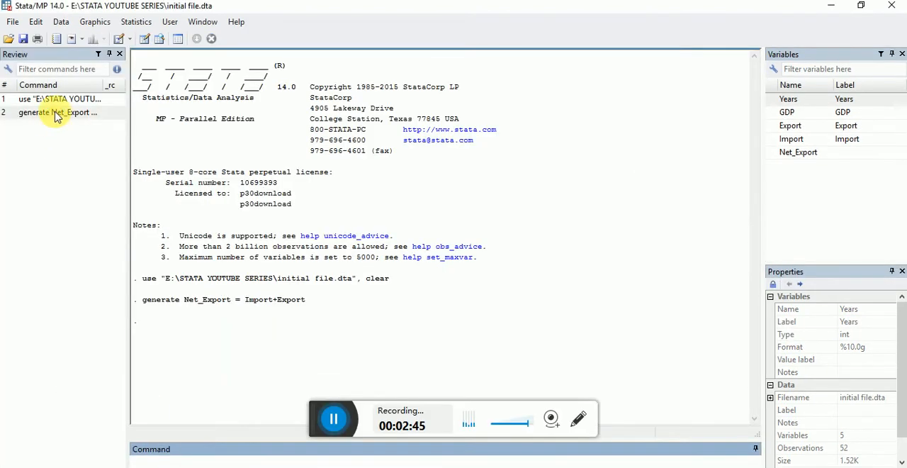
- Replace the contents of the existing Net_Export variable with the expression Import-Export
left_click(61, 23)
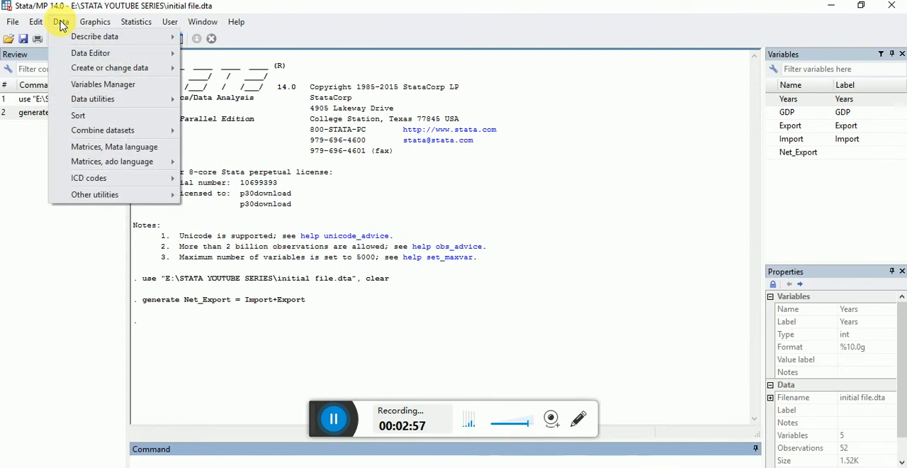
mouse_move(98, 71)
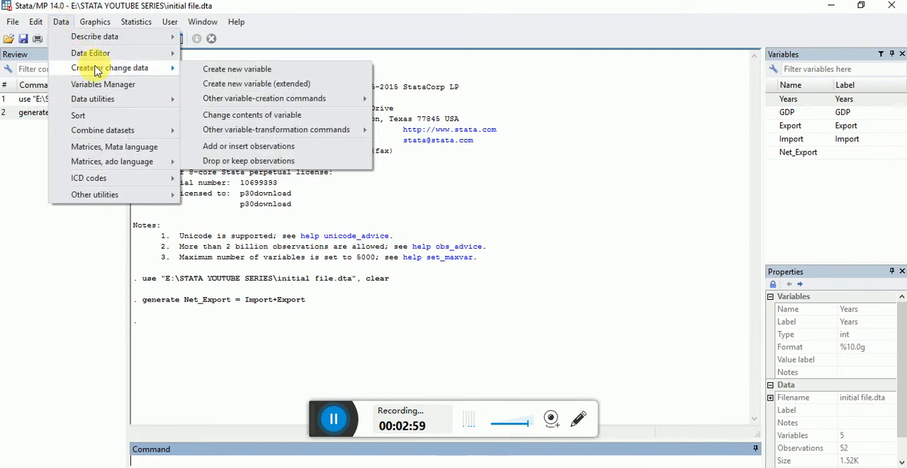
left_click(253, 115)
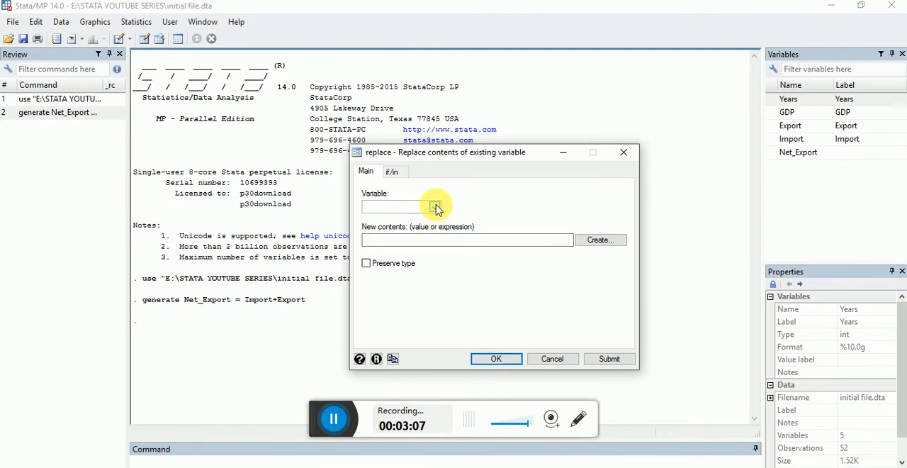
left_click(435, 208)
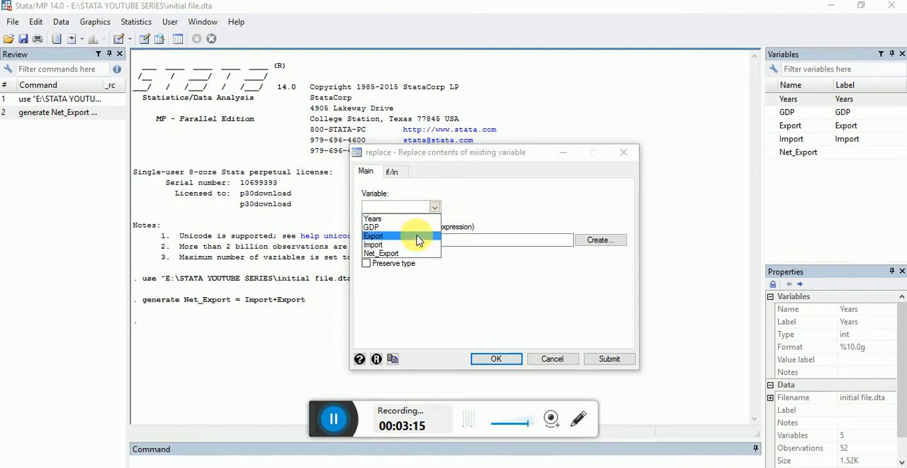
left_click(403, 253)
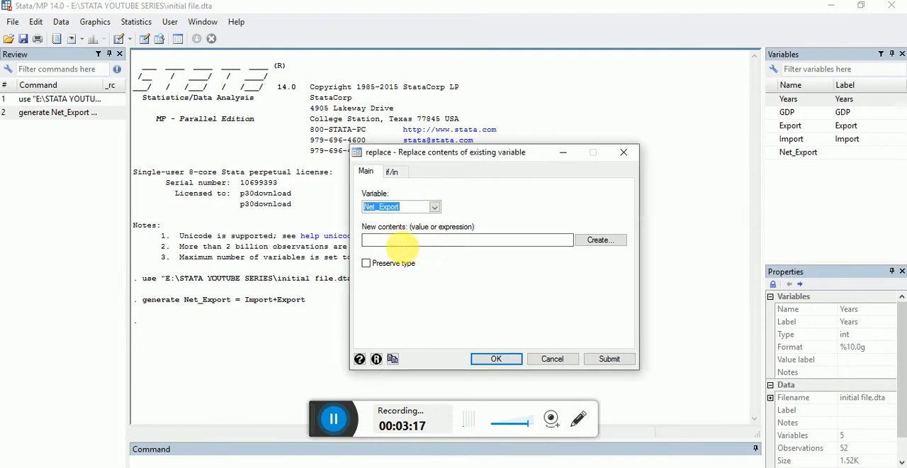
left_click(402, 241)
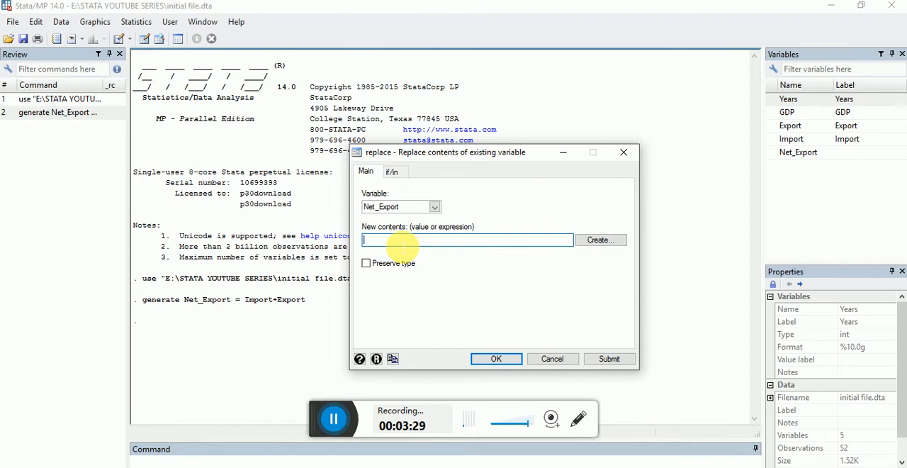
type("Import-Export")
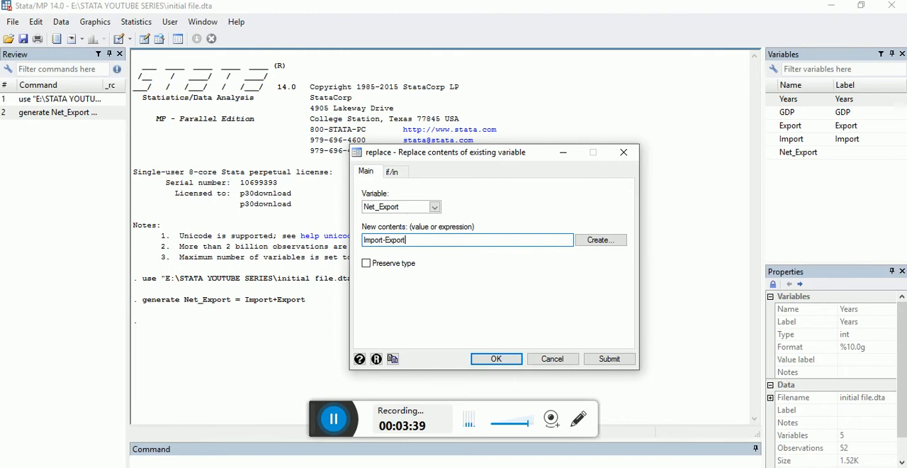
left_click(497, 359)
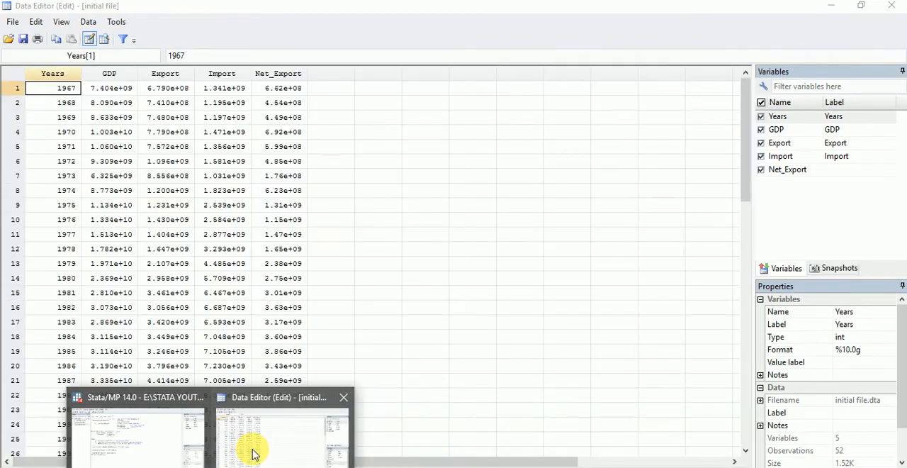
- Review the replaced Net_Export values in the Data Editor and go back to the main Stata window
left_click(253, 449)
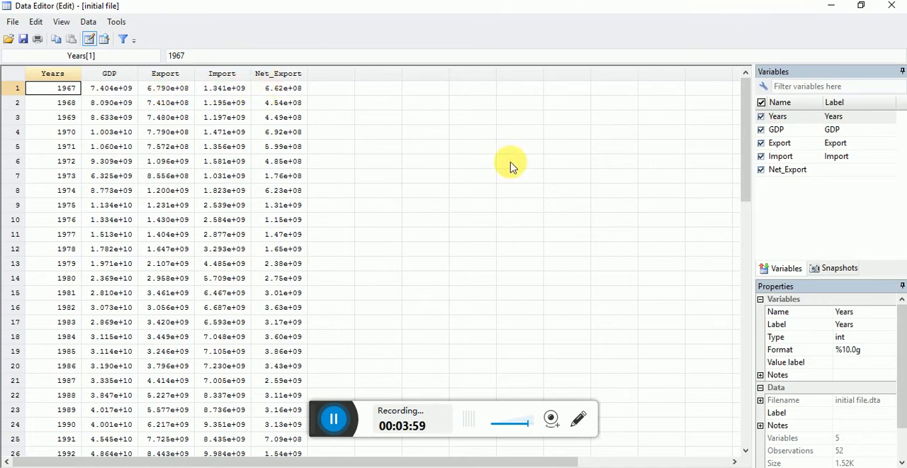
left_click(211, 466)
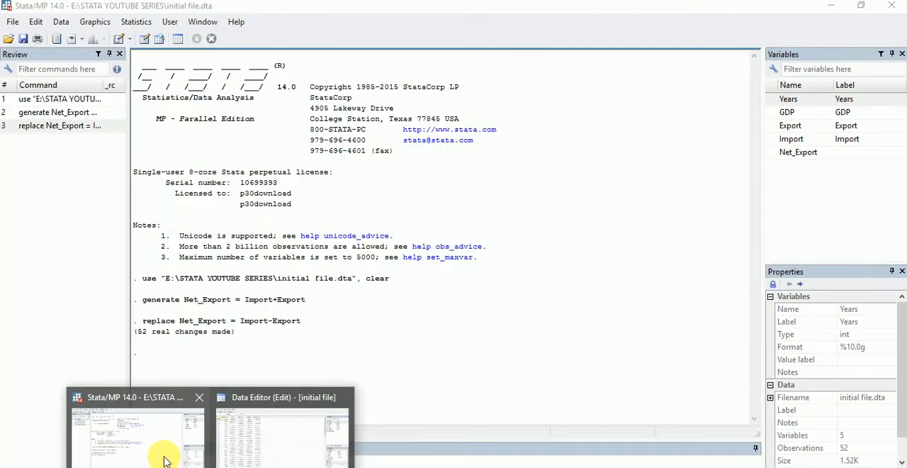
left_click(162, 456)
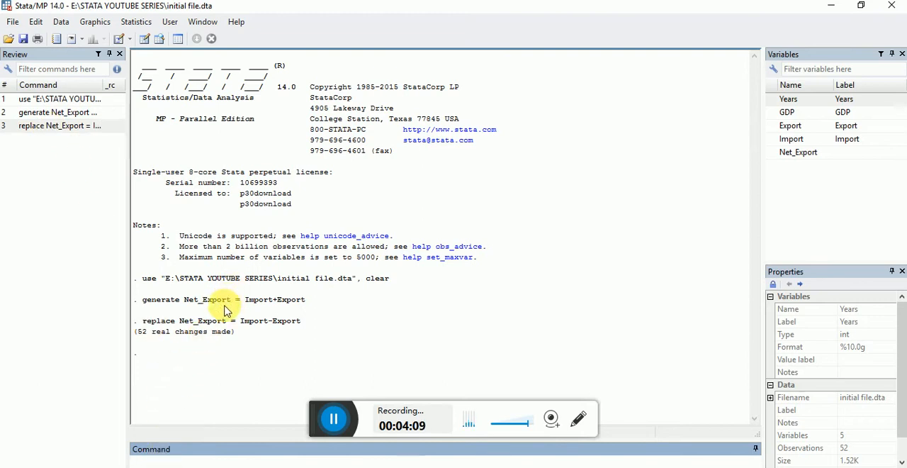
- Attach the variable label "Export in Current USD" to the Export variable
left_click(61, 22)
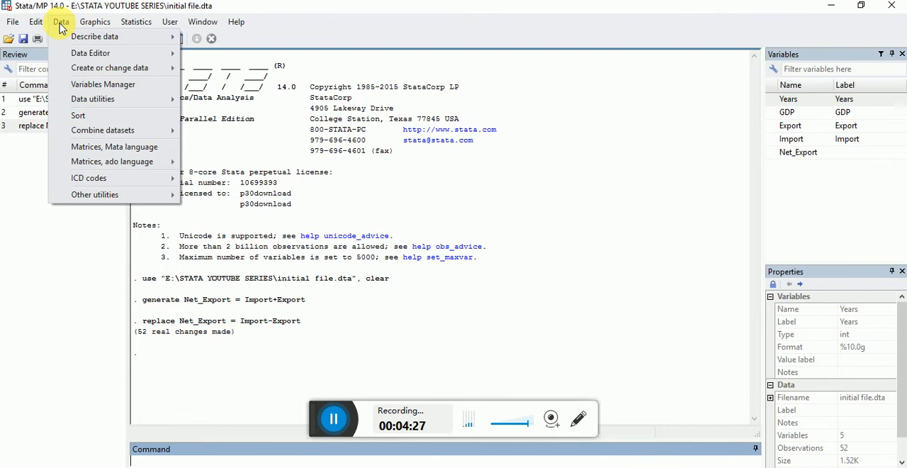
mouse_move(111, 98)
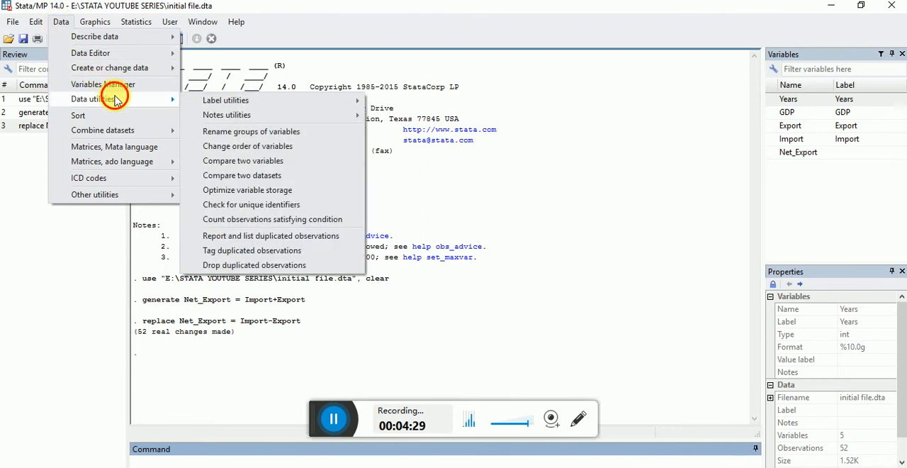
mouse_move(211, 100)
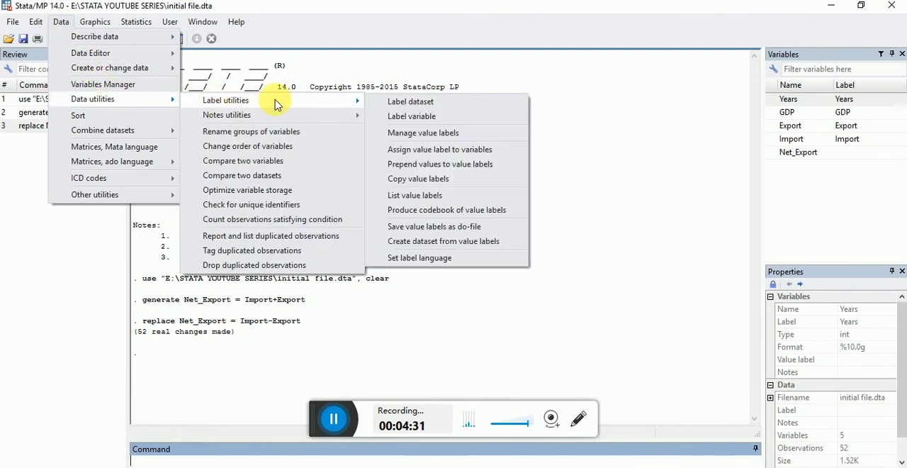
left_click(402, 118)
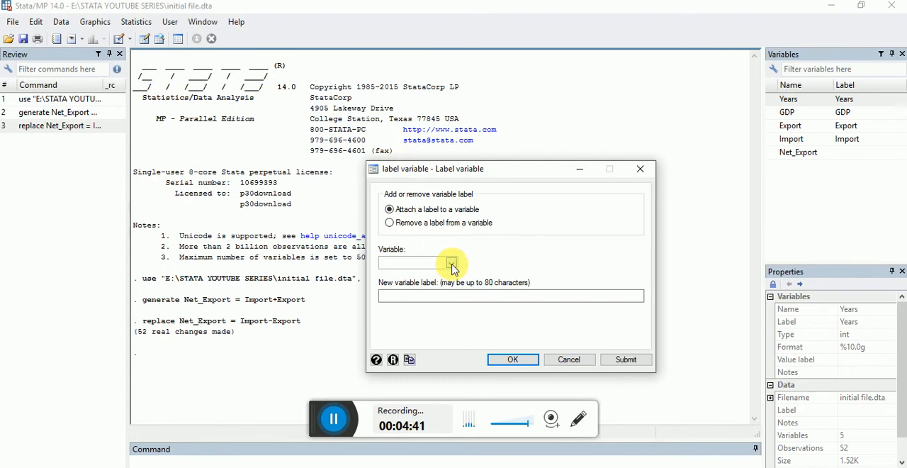
left_click(452, 264)
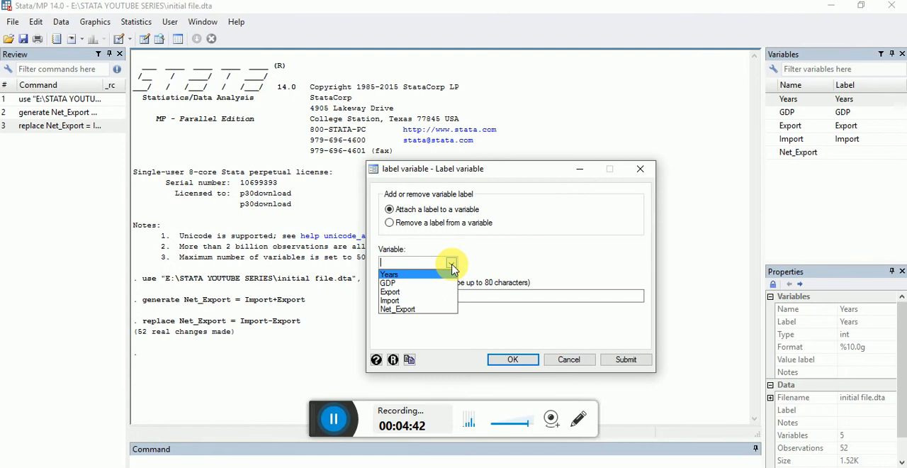
left_click(426, 293)
left_click(426, 296)
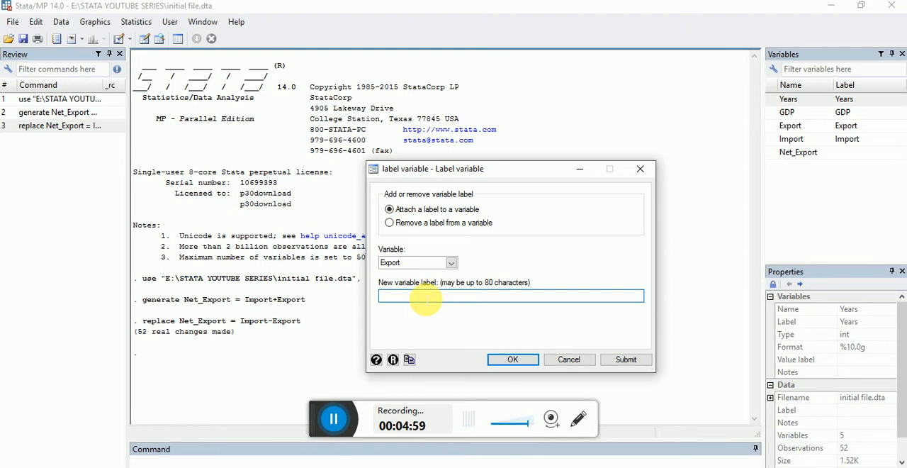
type("Ex")
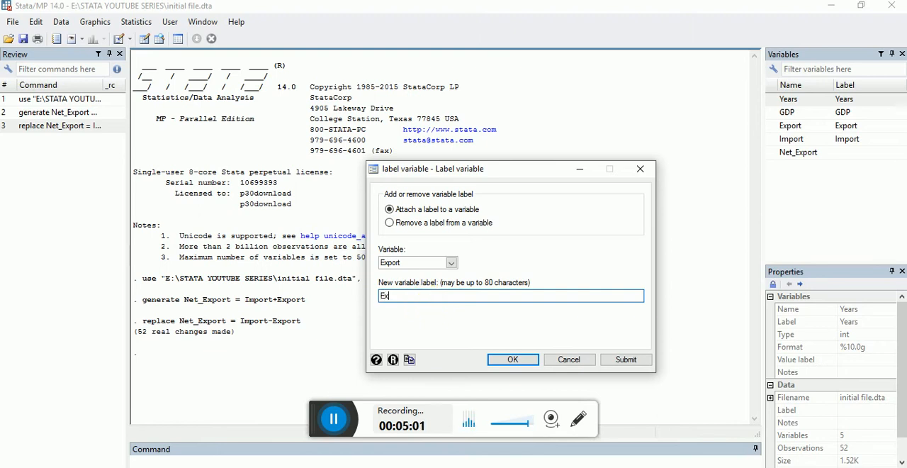
type("port in Current USD")
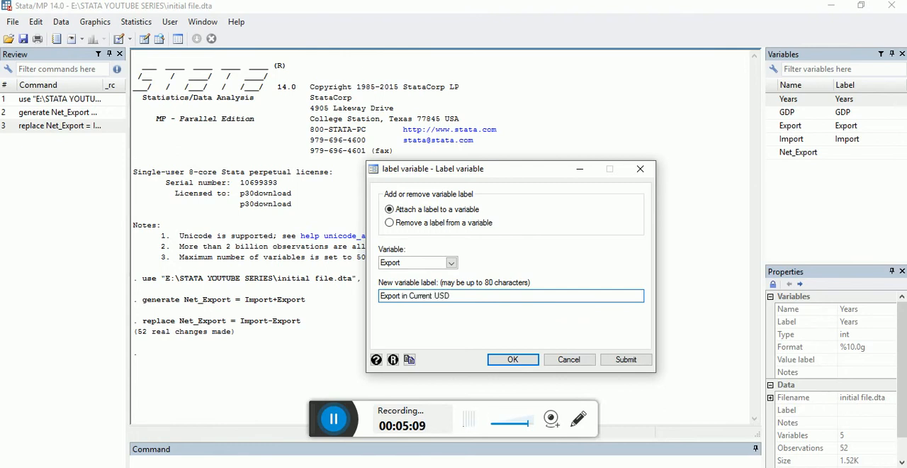
key("Return")
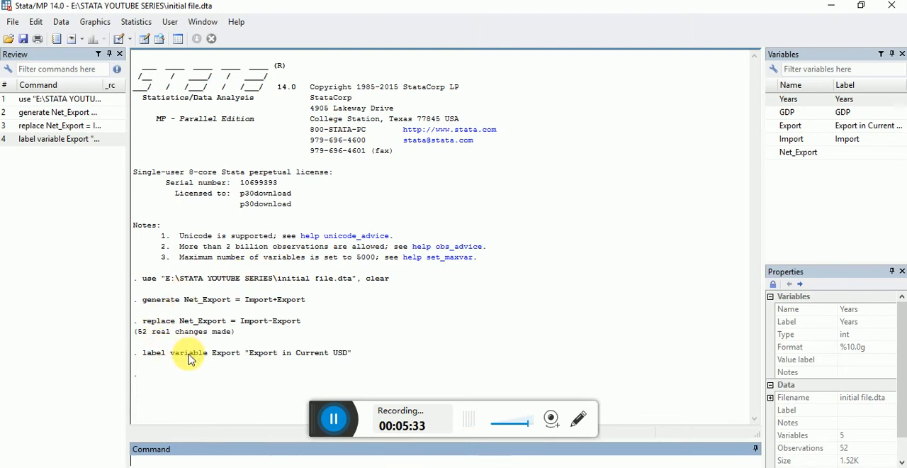
- Check the dataset's variable labels and values in the Data Editor, then return to the main Stata window
left_click(59, 22)
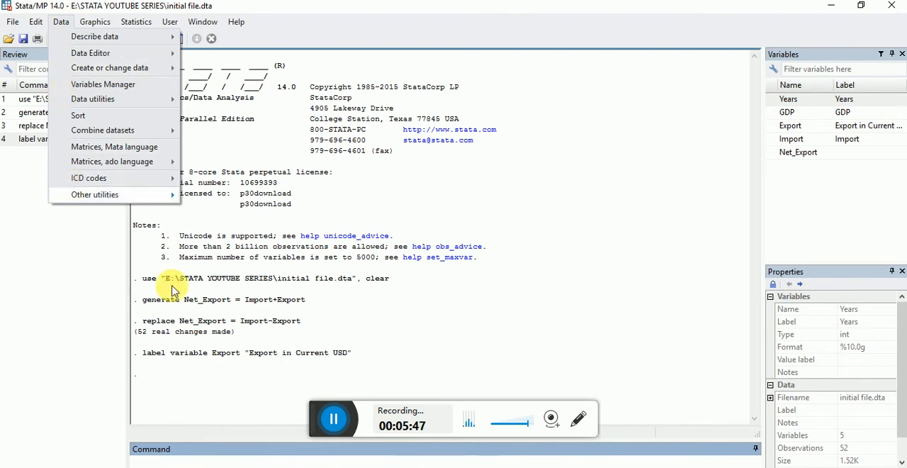
left_click(269, 467)
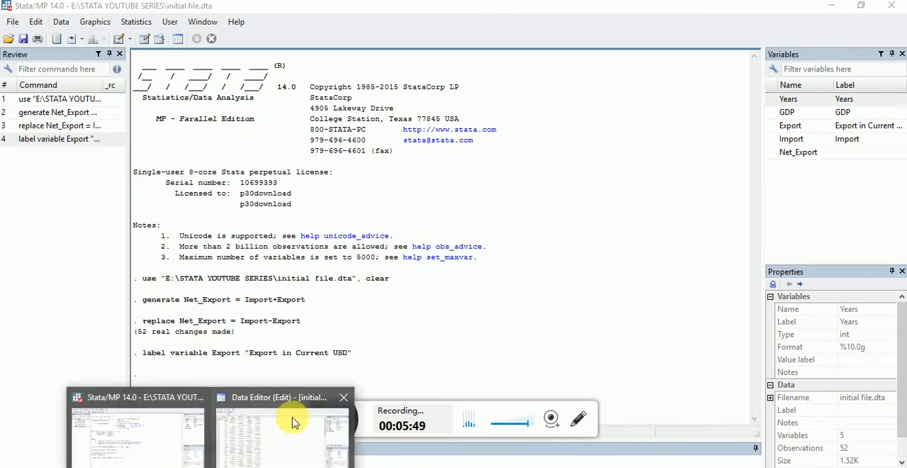
left_click(294, 416)
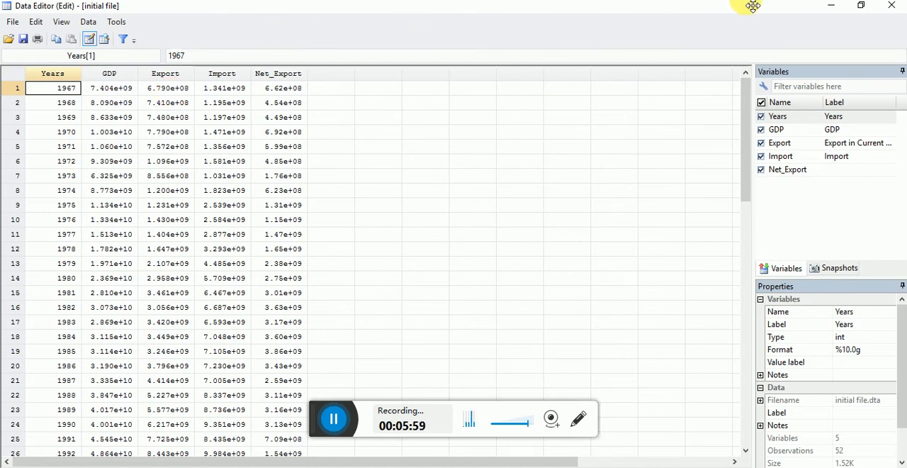
left_click(833, 10)
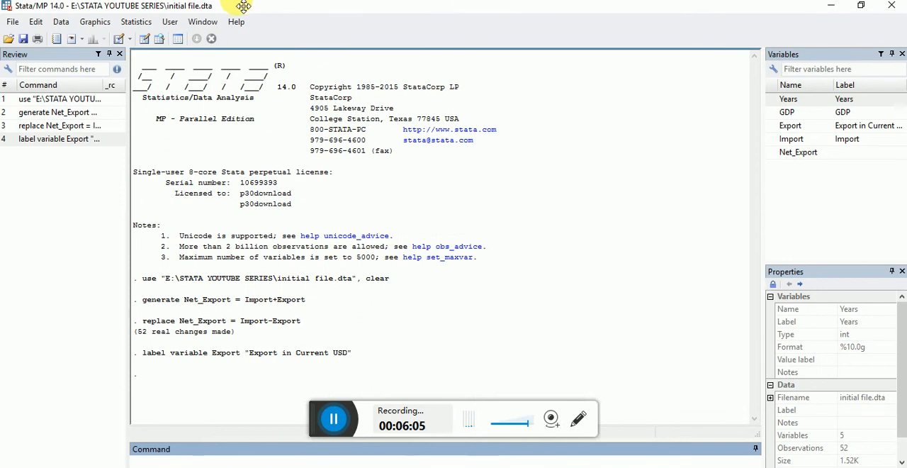
left_click(57, 24)
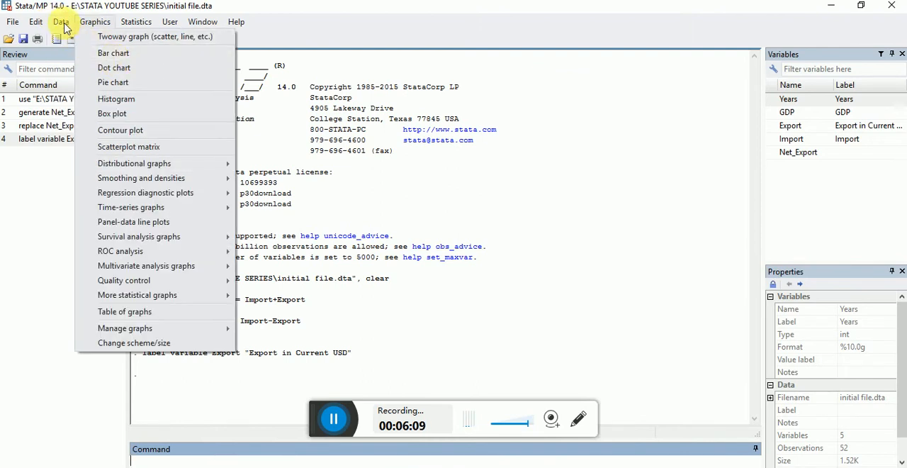
mouse_move(101, 67)
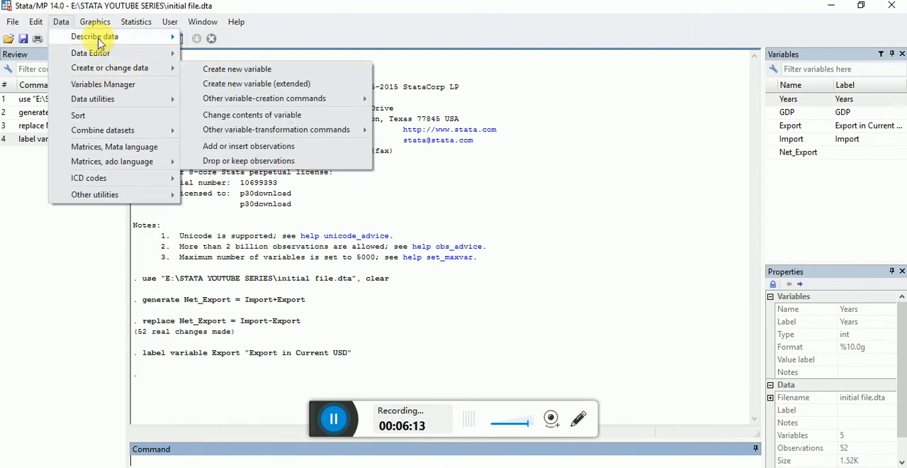
mouse_move(99, 43)
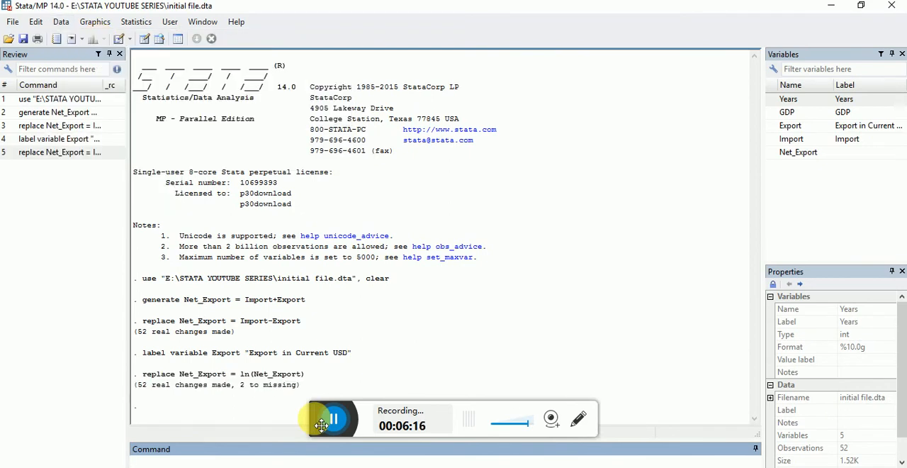
left_click_drag(325, 424, 333, 442)
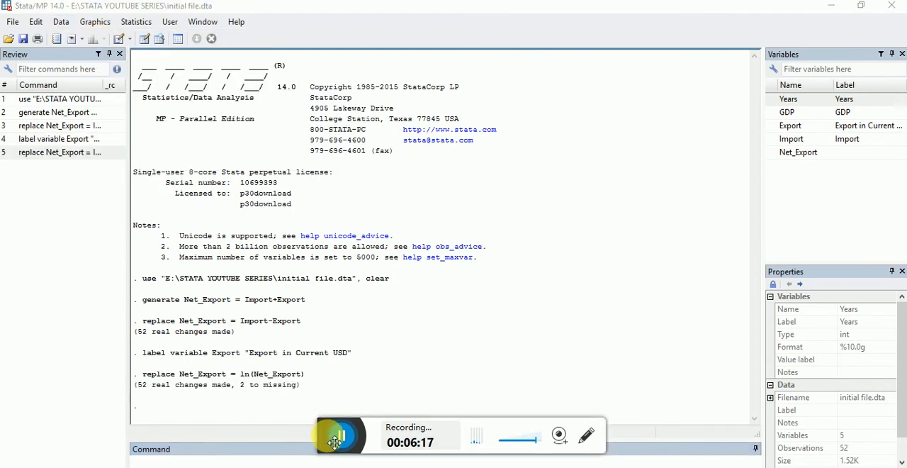
left_click(339, 438)
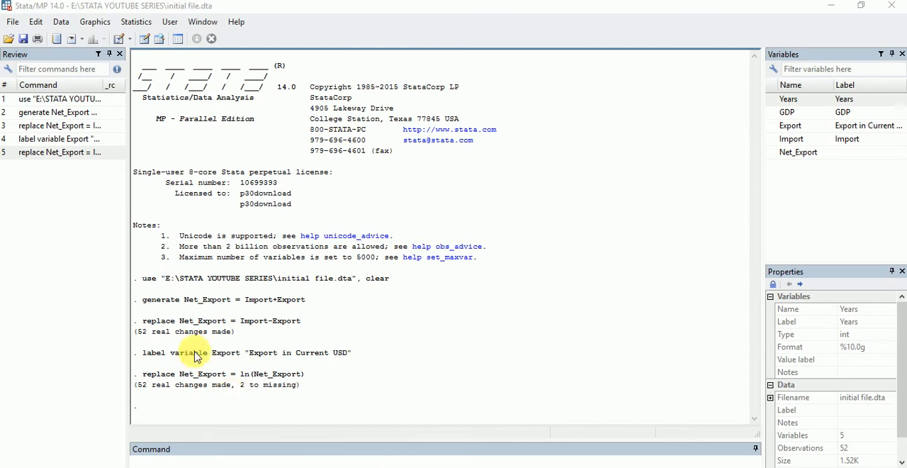
- Replace the contents of the existing Export variable with its natural logarithm, using the expression ln(Export)
left_click(61, 22)
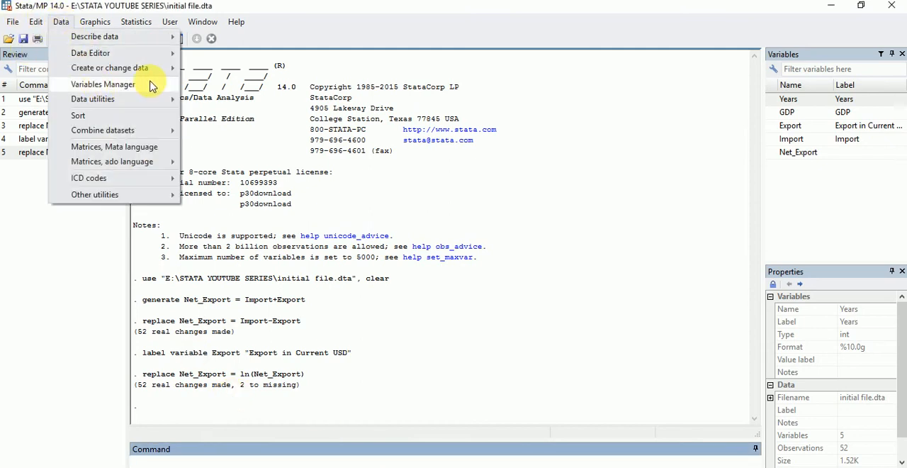
mouse_move(158, 73)
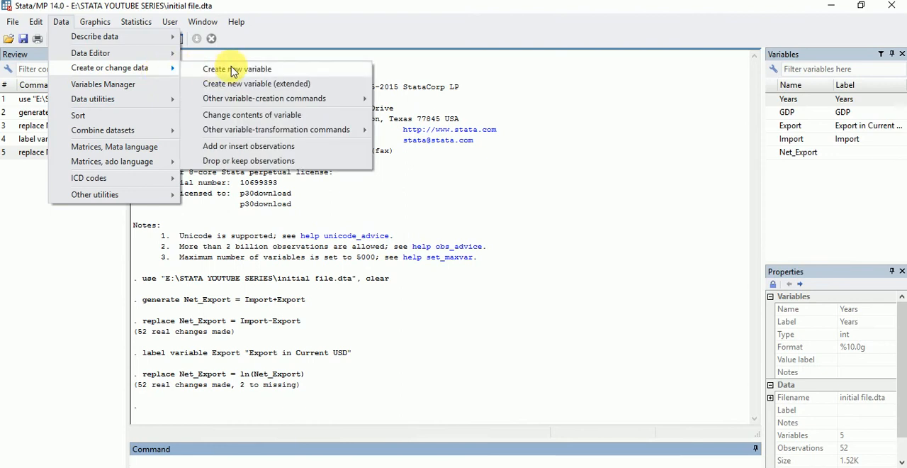
left_click(238, 115)
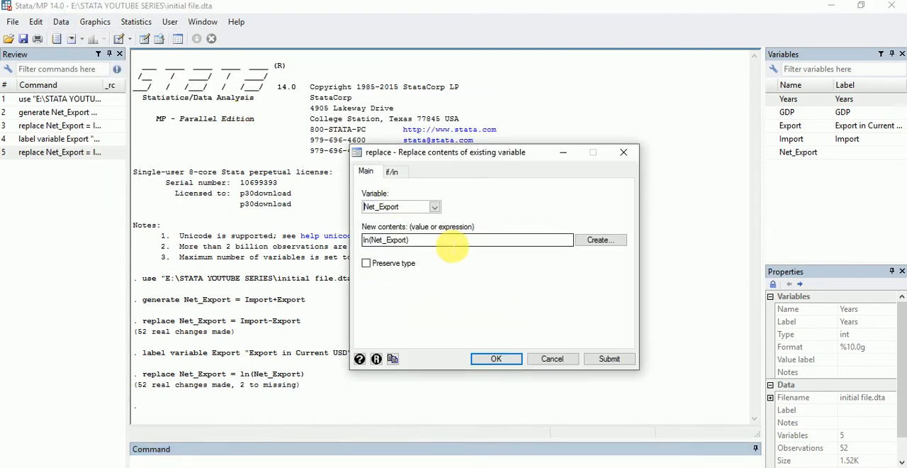
left_click(435, 207)
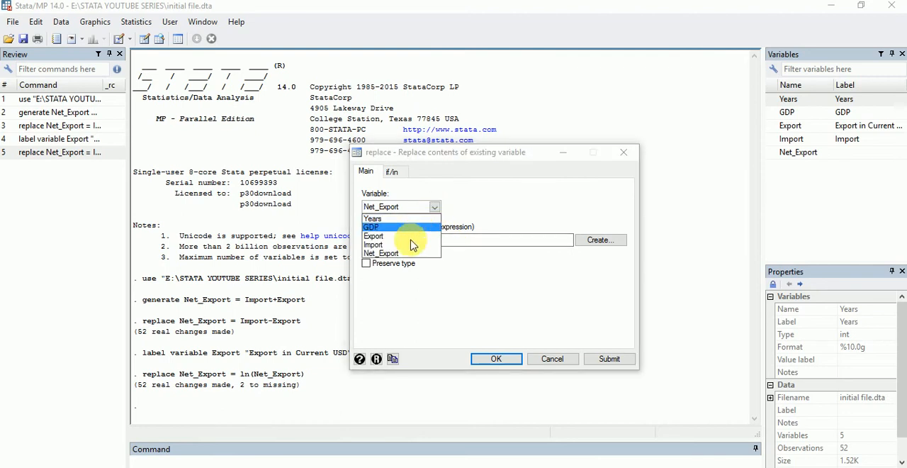
left_click(395, 243)
left_click(427, 245)
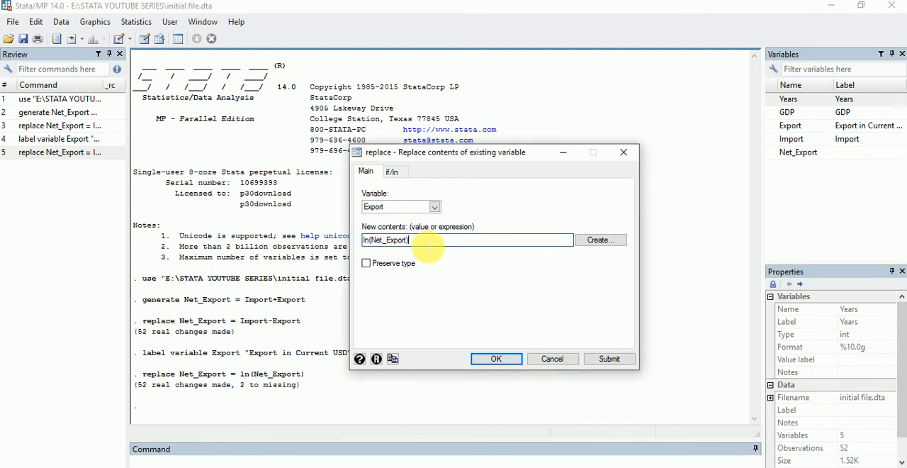
key("BackSpace")
key("BackSpace")
key("BackSpace")
key("BackSpace")
key("BackSpace")
key("BackSpace")
key("BackSpace")
key("BackSpace")
key("BackSpace")
key("BackSpace")
key("BackSpace")
key("BackSpace")
key("BackSpace")
key("BackSpace")
type("ln(")
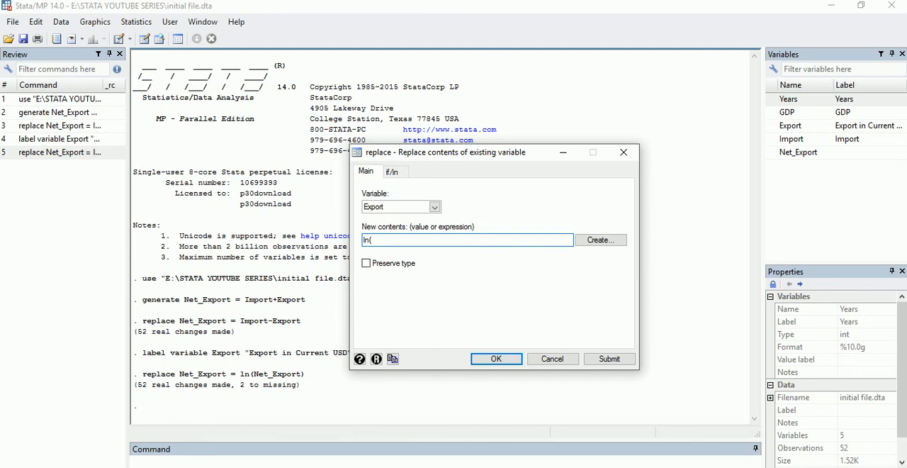
type("Export)")
left_click(497, 359)
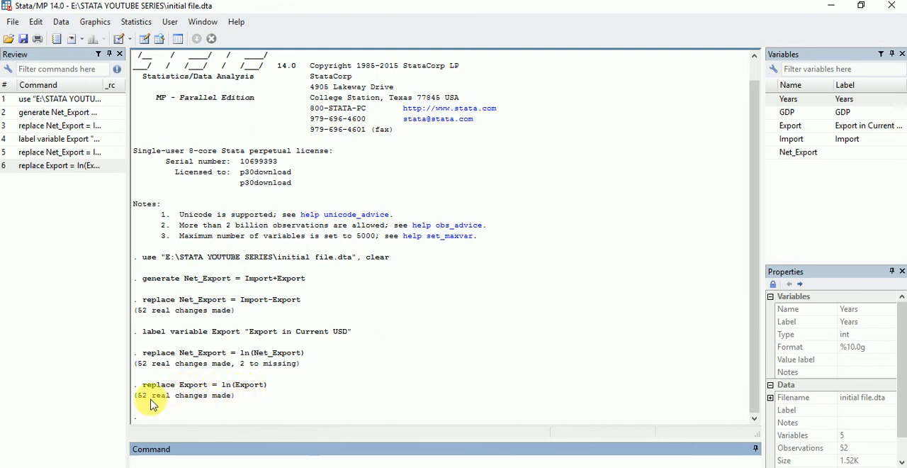
- Inspect the log-transformed Export values in the Data Editor and go back to the main Stata window
mouse_move(210, 466)
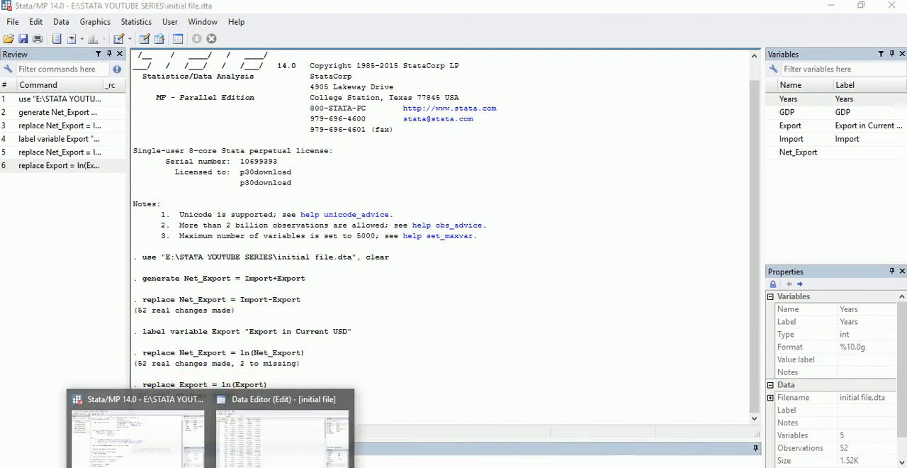
left_click(253, 451)
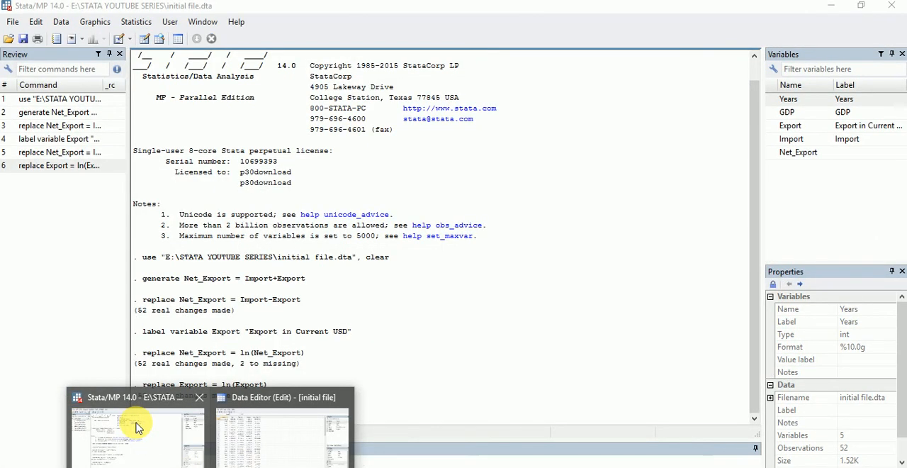
left_click(138, 428)
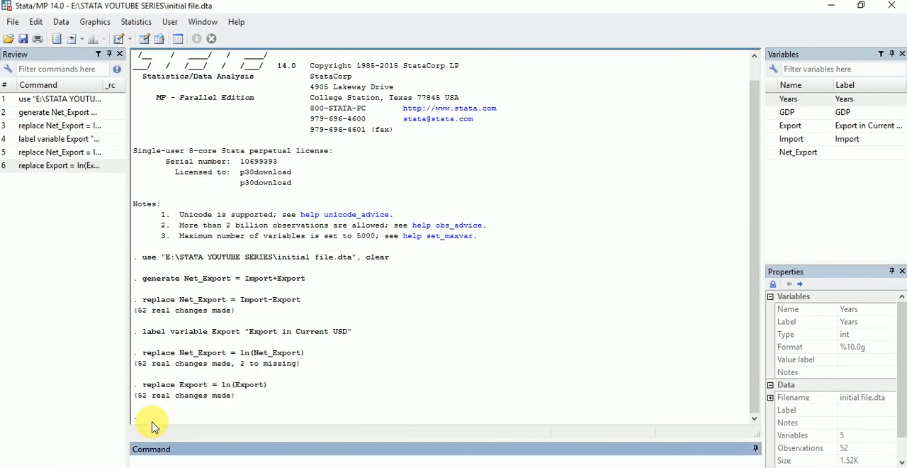